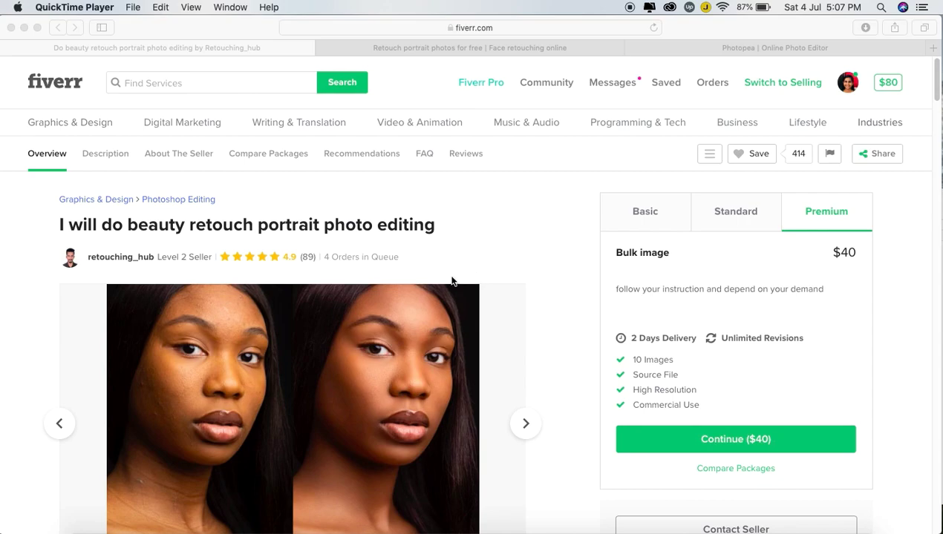
# Compare the Fiverr retoucher gig's Basic, Standard and Premium packages, then go to makeup.pho.to Face retouch.
pyautogui.click(452, 281)
pyautogui.scroll(-5, 451, 281)
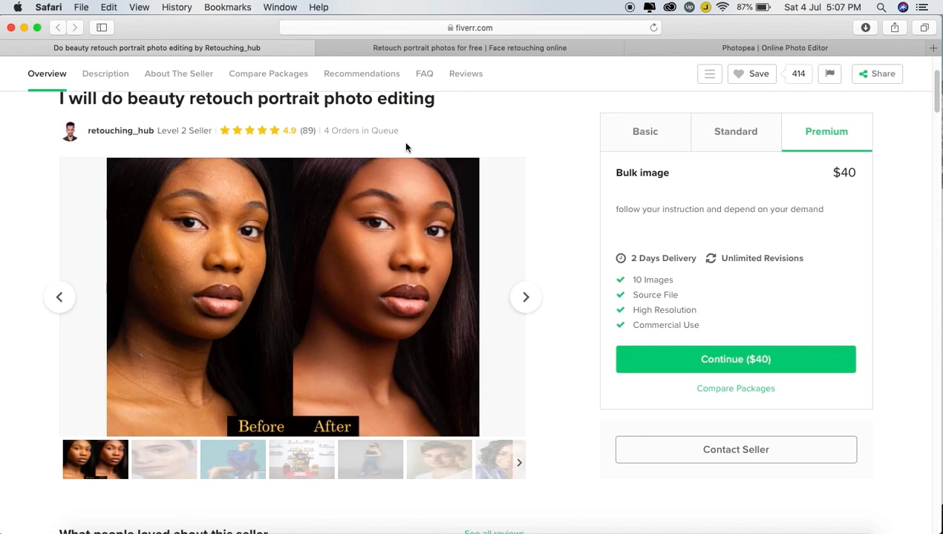
pyautogui.scroll(-2, 405, 147)
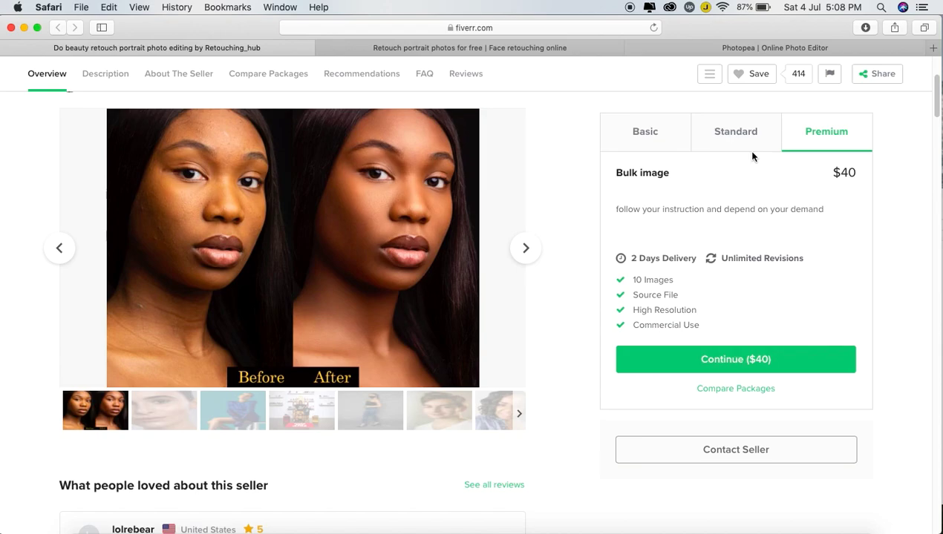
pyautogui.click(644, 145)
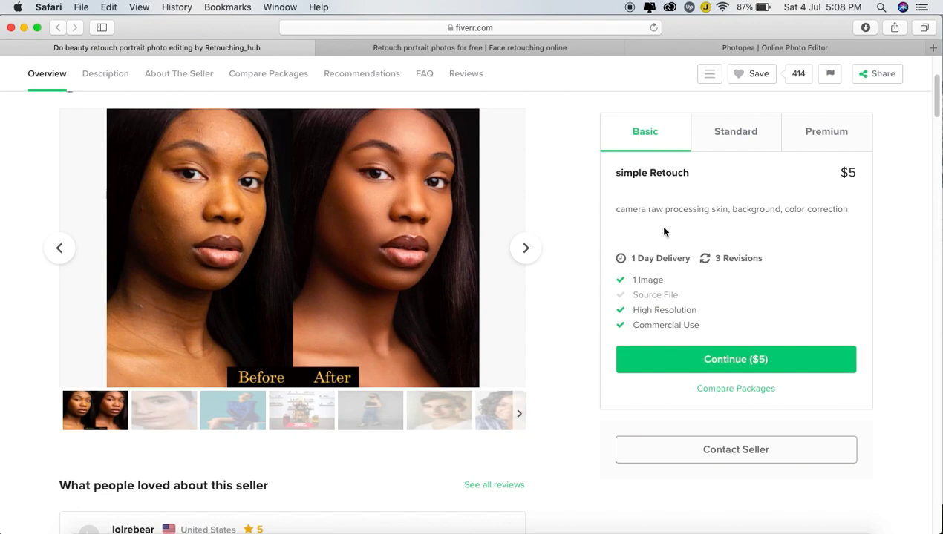
pyautogui.click(731, 147)
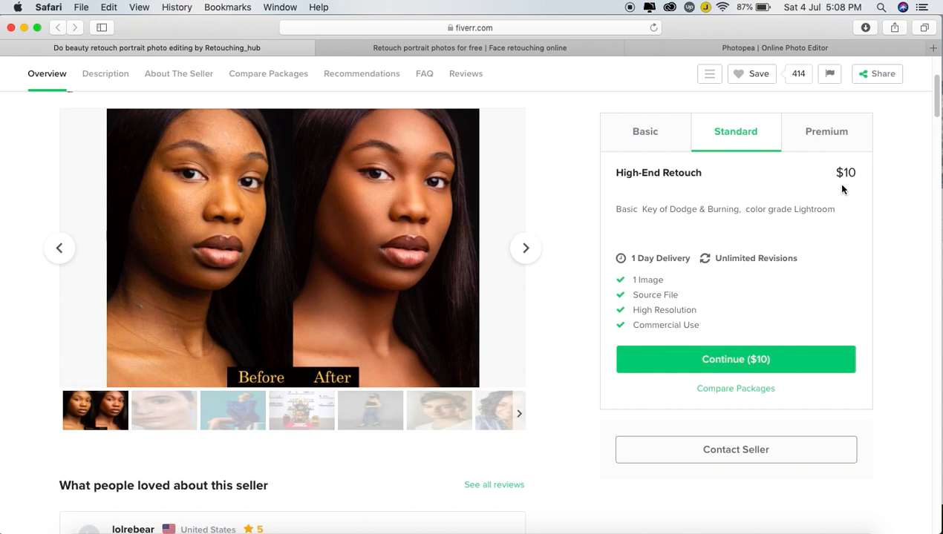
pyautogui.click(836, 143)
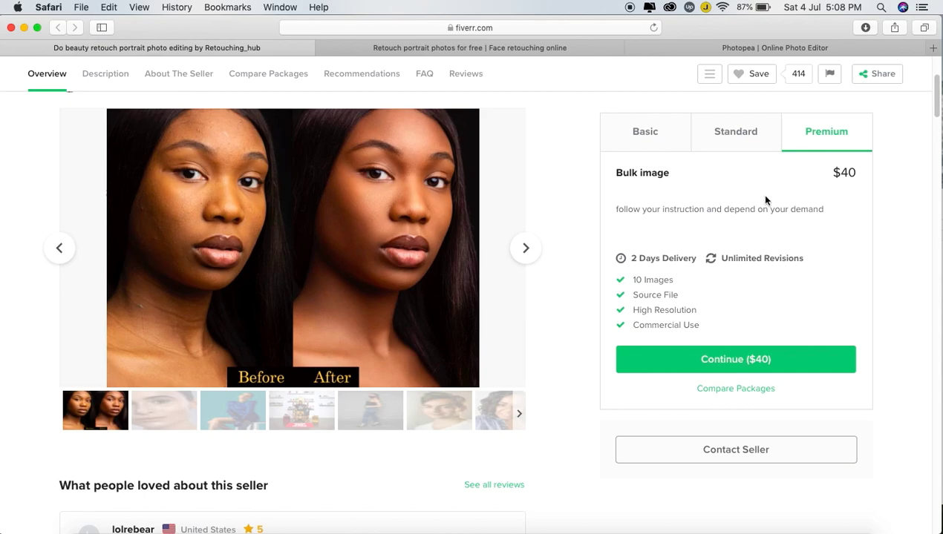
pyautogui.scroll(4, 937, 116)
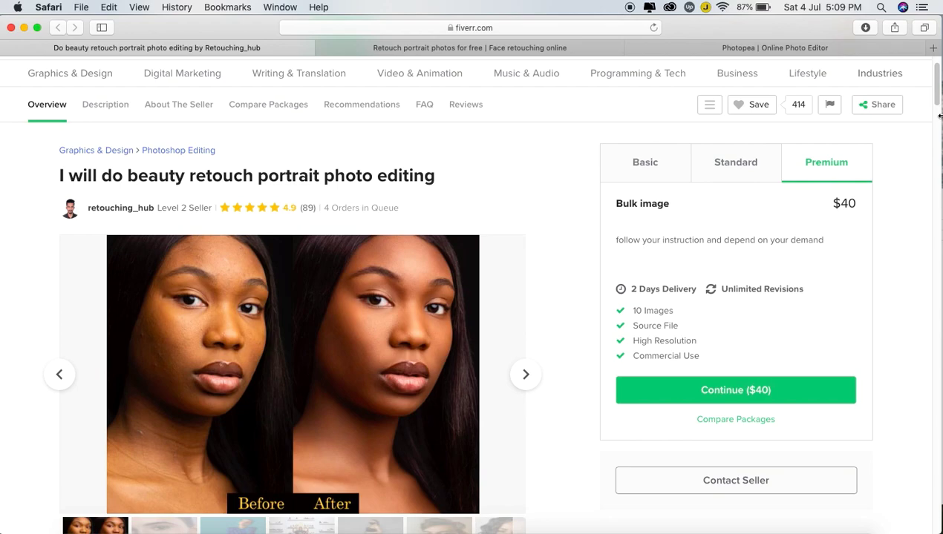
pyautogui.click(482, 49)
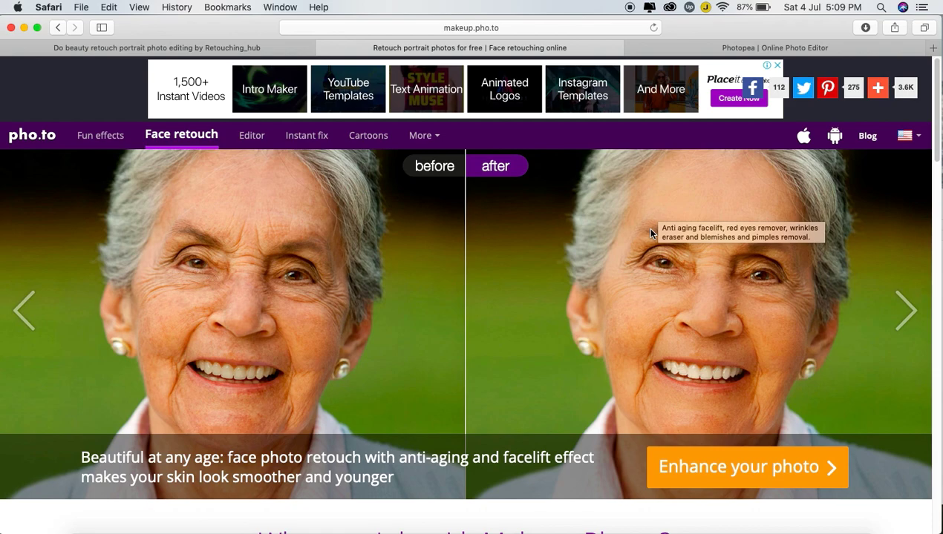
# Upload skin-original.jpg from the gig idea folder into makeup.pho.to's retouch editor.
pyautogui.click(743, 477)
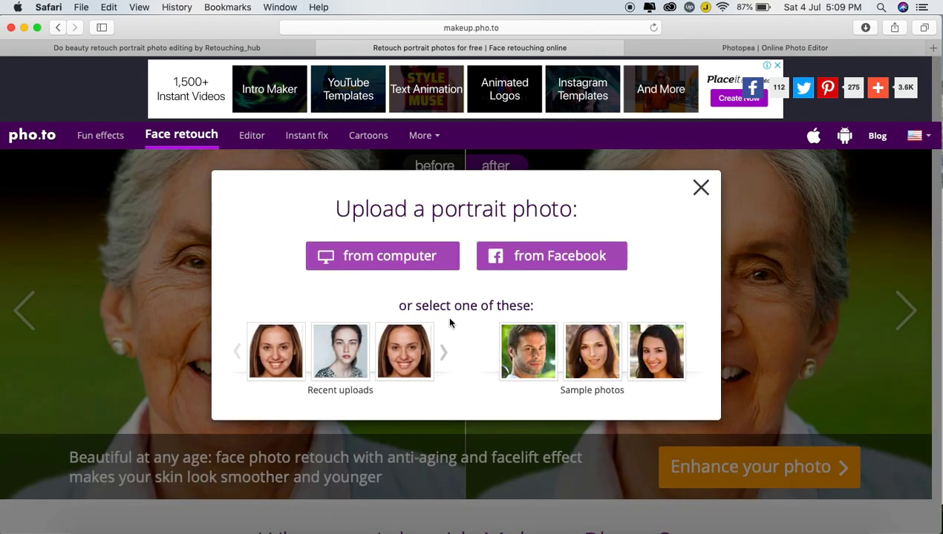
pyautogui.click(352, 256)
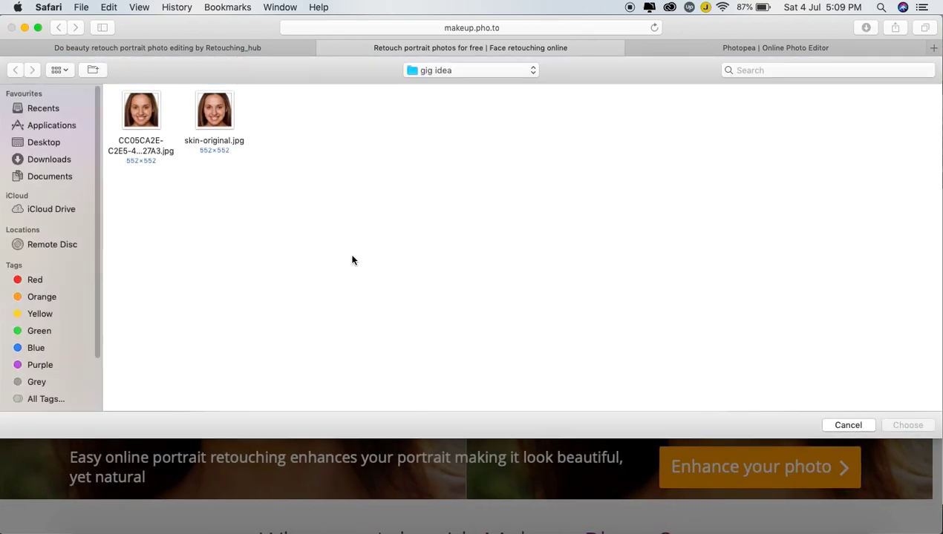
pyautogui.click(219, 120)
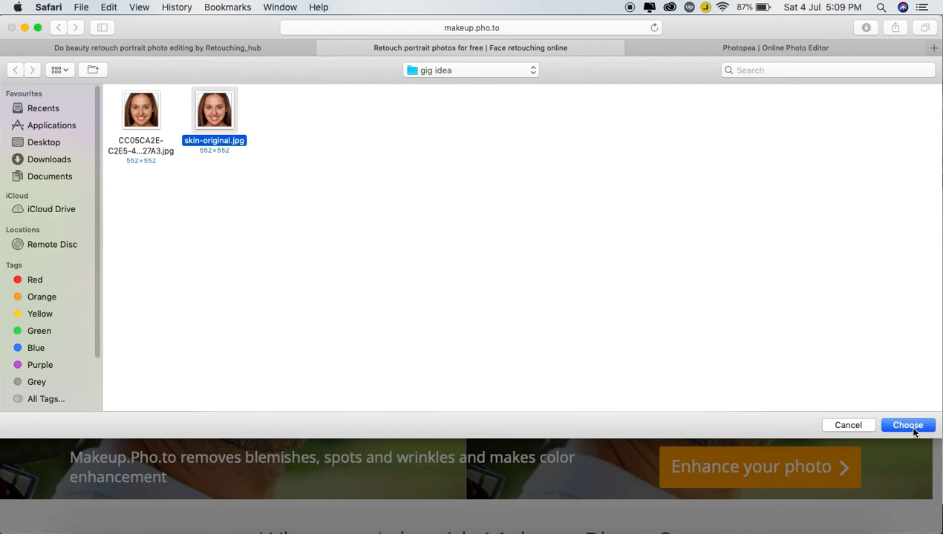
pyautogui.click(912, 429)
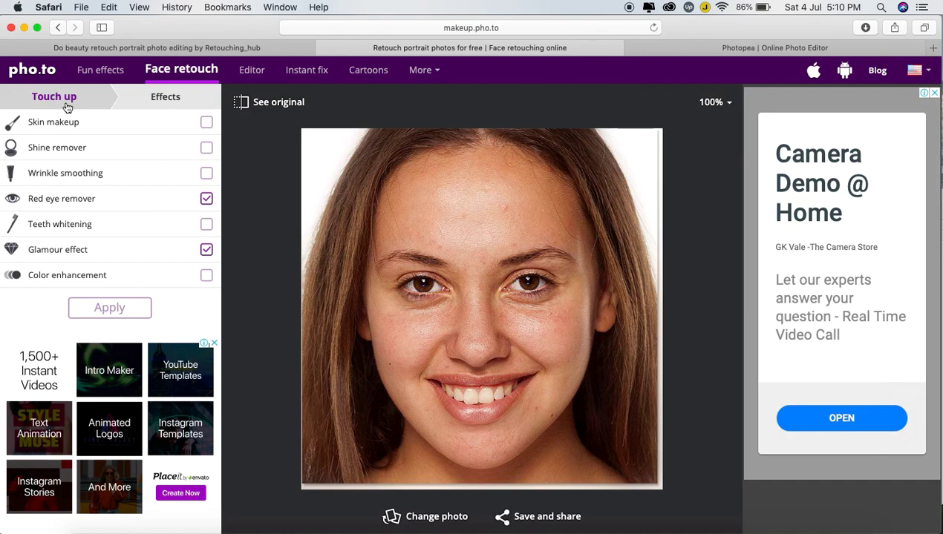
# Apply Skin makeup, Shine remover, Wrinkle smoothing and Teeth whitening, then compare against the original.
pyautogui.click(205, 123)
pyautogui.click(205, 148)
pyautogui.click(205, 173)
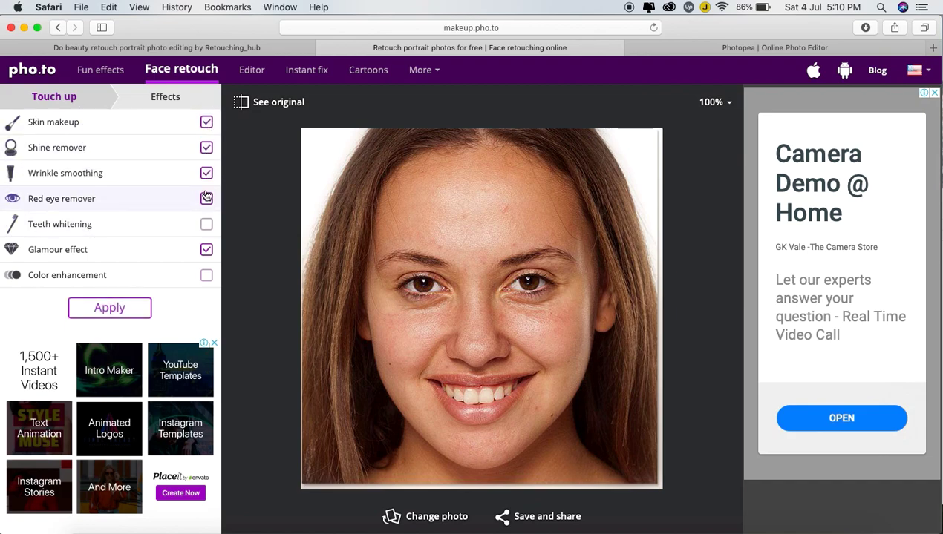
pyautogui.click(205, 225)
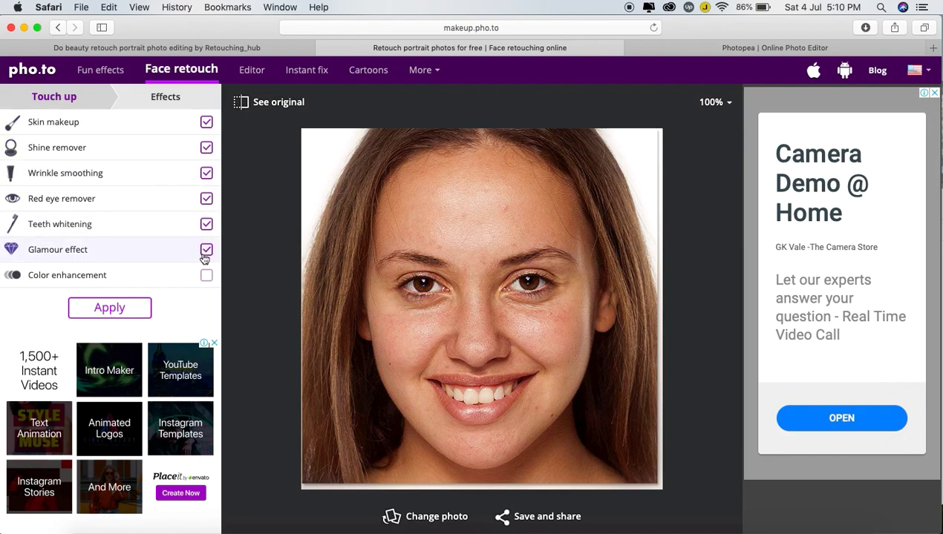
pyautogui.click(138, 311)
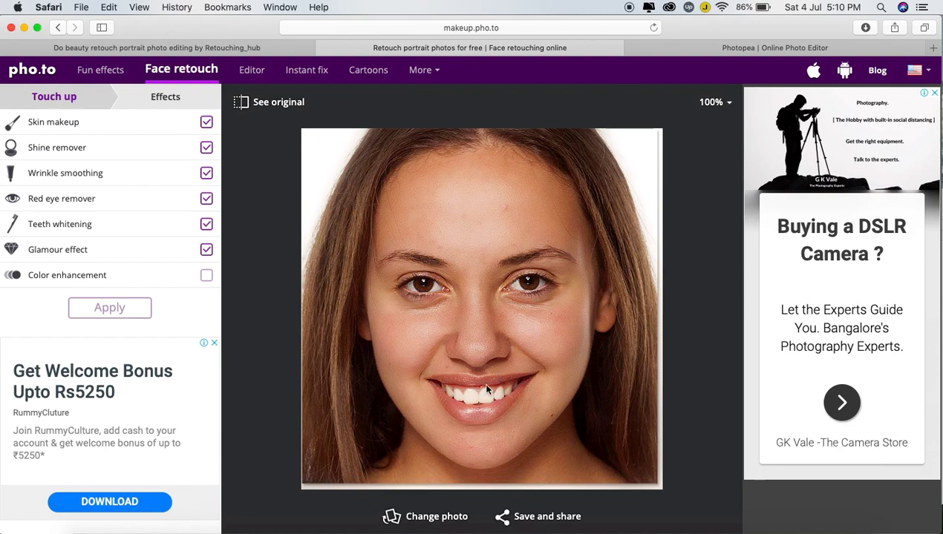
pyautogui.click(274, 110)
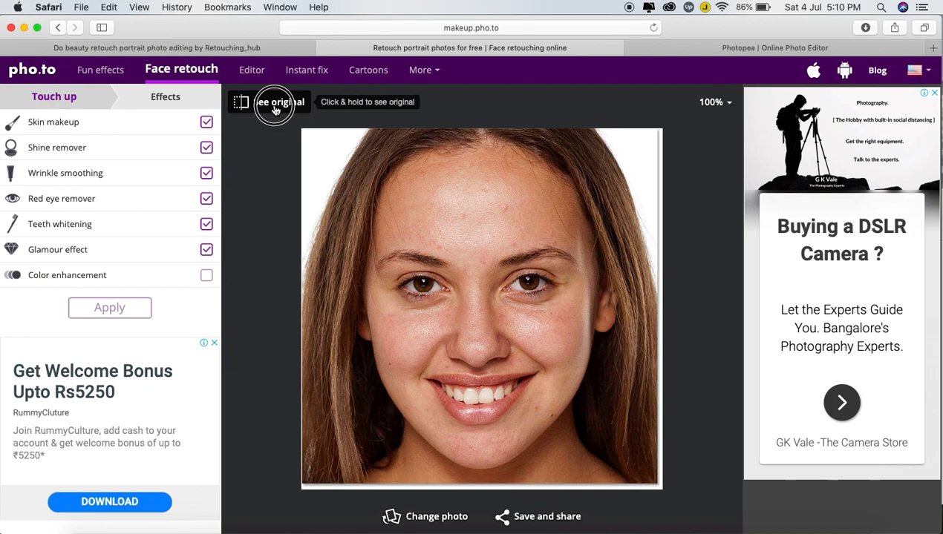
pyautogui.moveTo(275, 110); pyautogui.dragTo(275, 110)
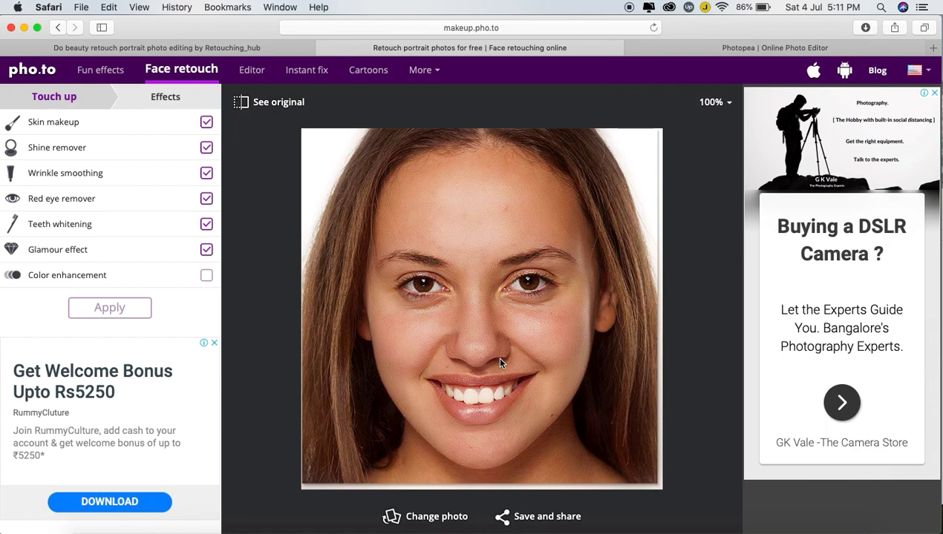
# View the retouched portrait's Save and share download options, then move to Photopea.
pyautogui.click(543, 522)
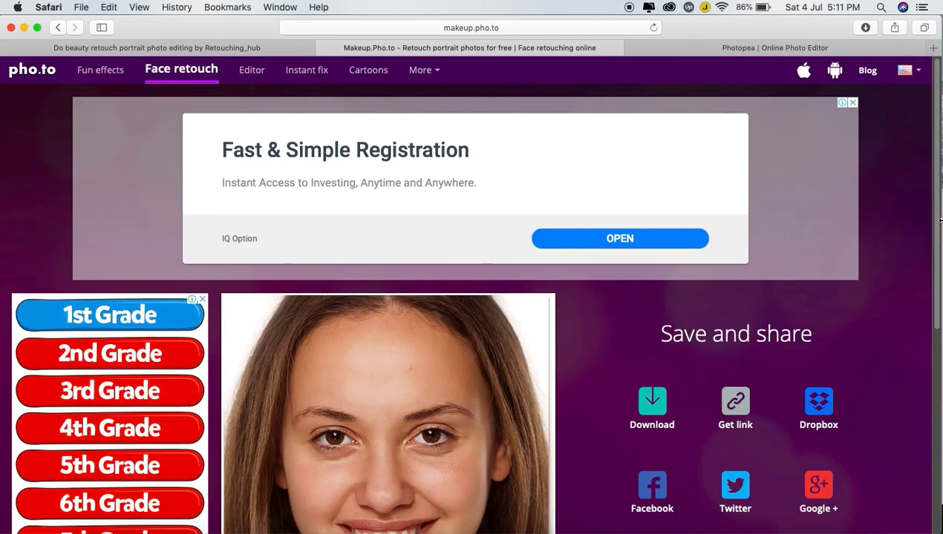
pyautogui.scroll(2, 931, 312)
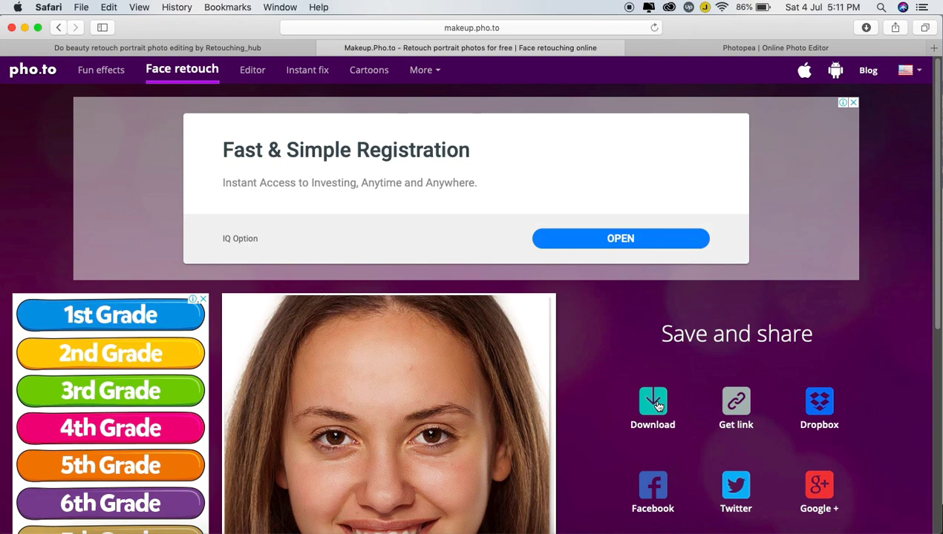
pyautogui.scroll(-5, 928, 312)
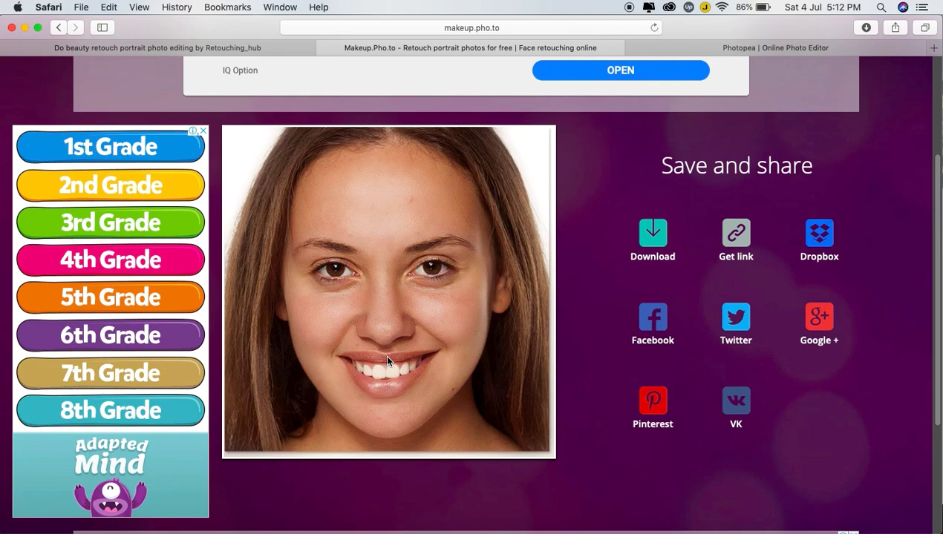
pyautogui.click(733, 52)
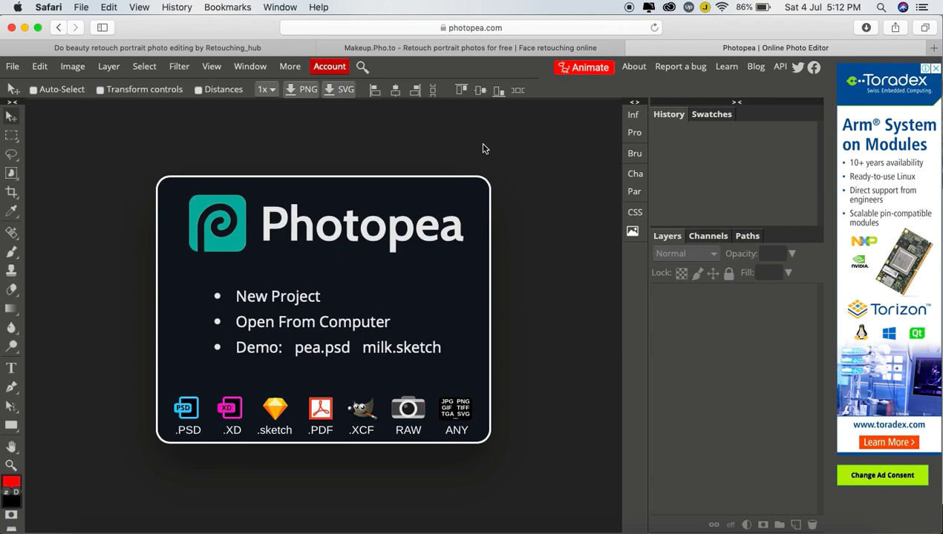
# Open the CC05CA2E… jpg portrait from the gig idea folder in Photopea.
pyautogui.click(9, 67)
pyautogui.click(28, 106)
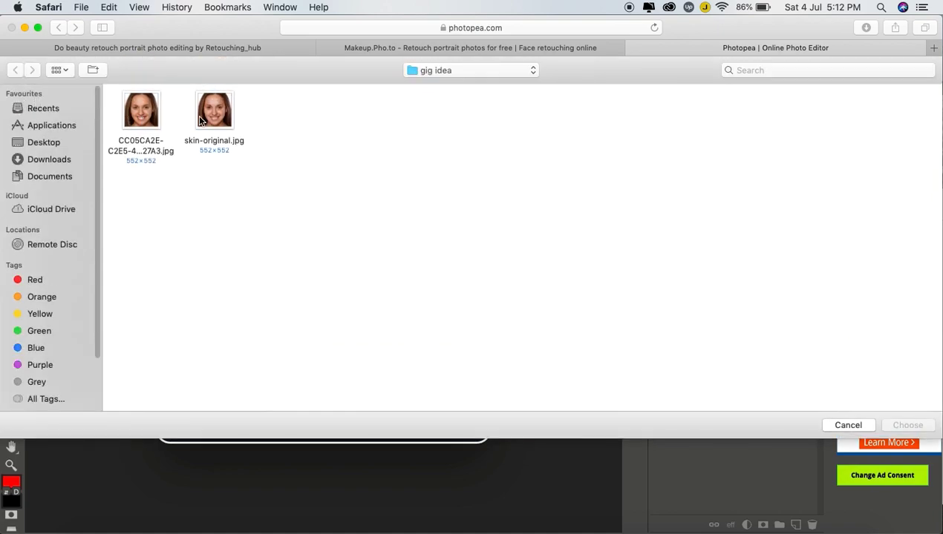
pyautogui.click(127, 128)
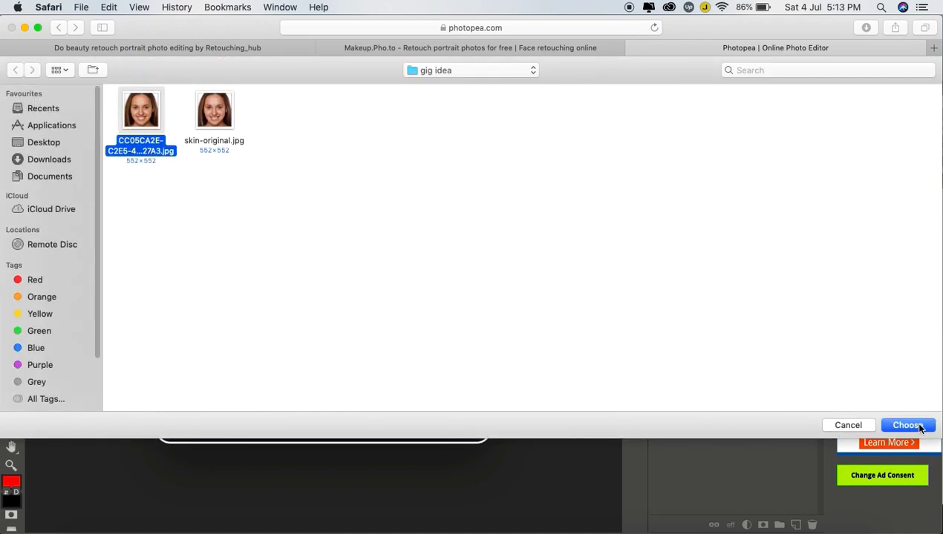
pyautogui.click(911, 426)
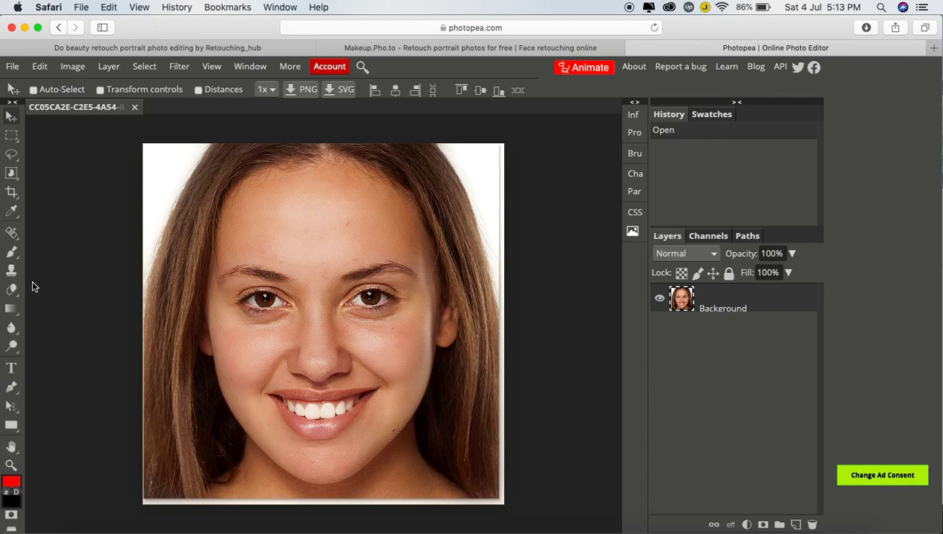
# Spot-heal the blemishes on the chin, both cheeks and above the upper lip.
pyautogui.click(12, 236)
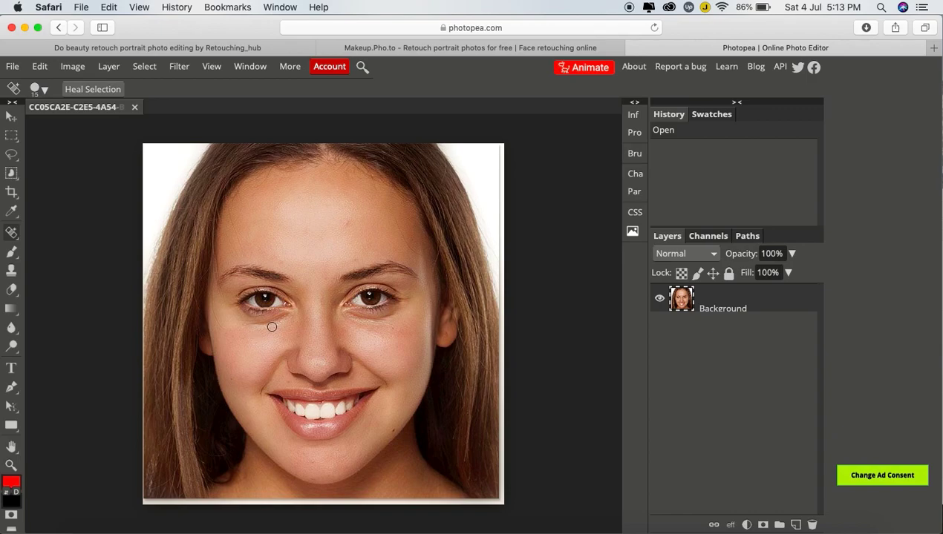
pyautogui.scroll(2, 271, 327)
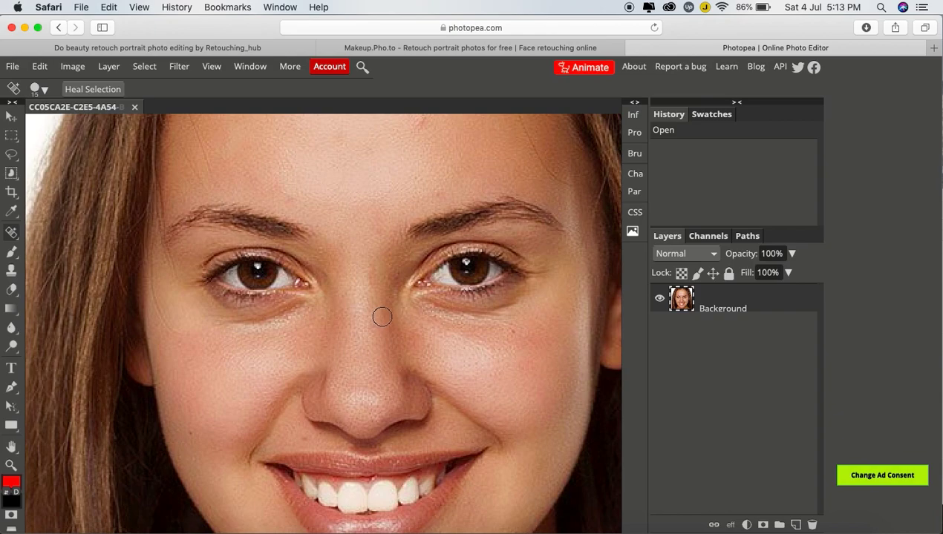
pyautogui.moveTo(379, 315); pyautogui.dragTo(376, 213)
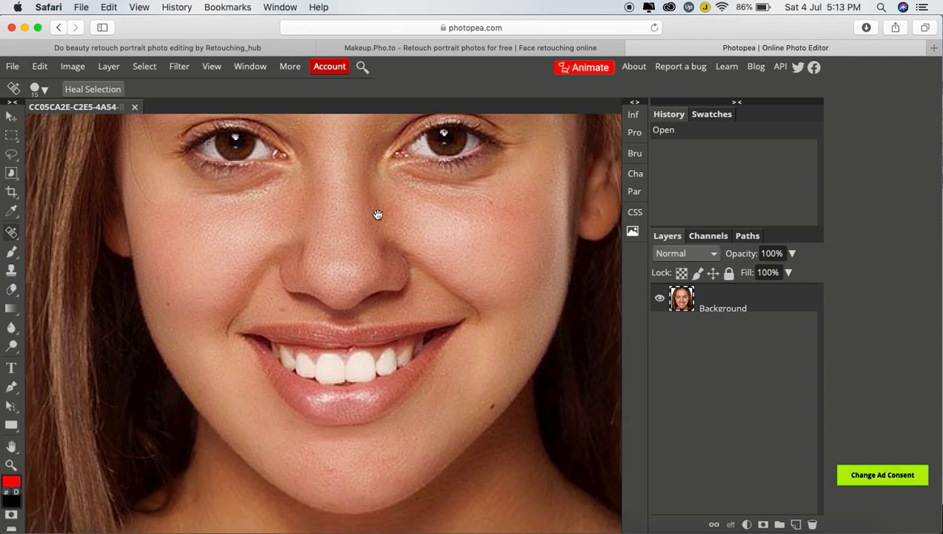
pyautogui.click(494, 407)
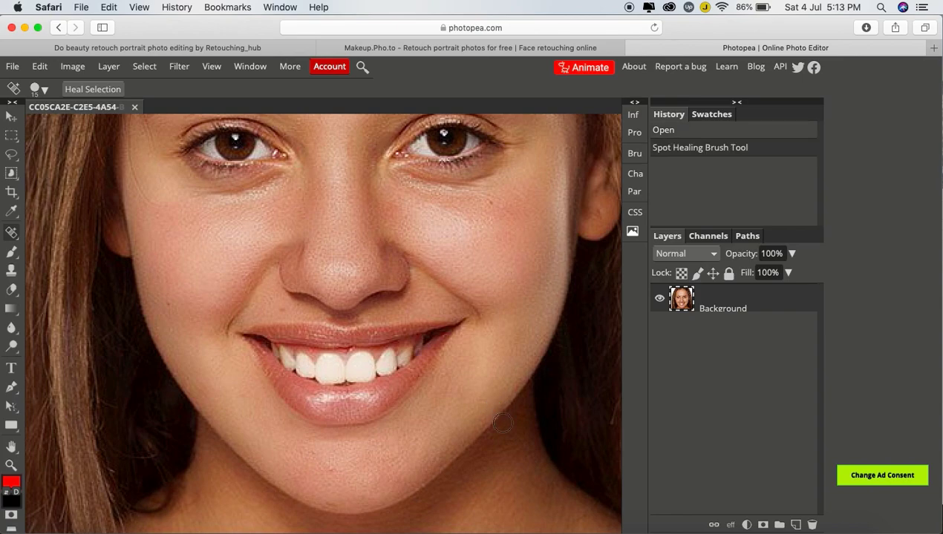
pyautogui.click(167, 302)
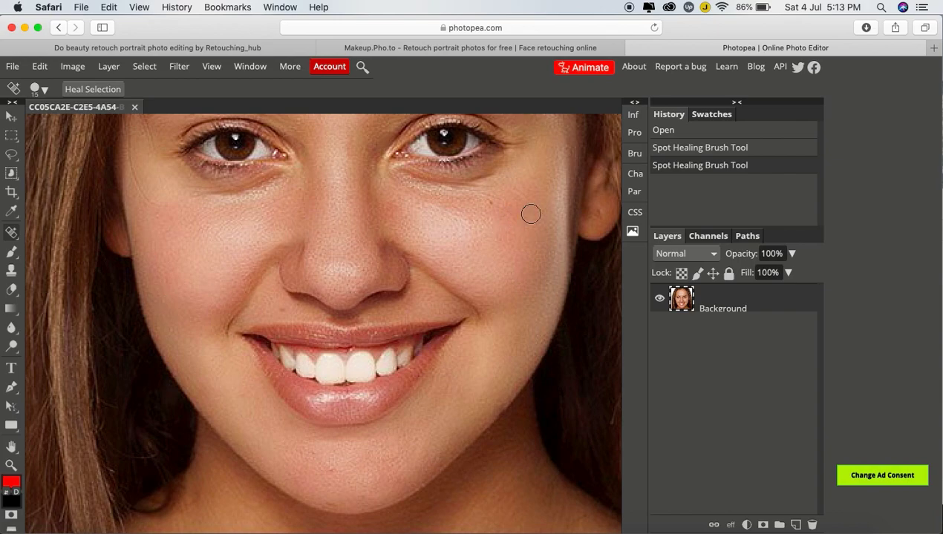
pyautogui.click(495, 202)
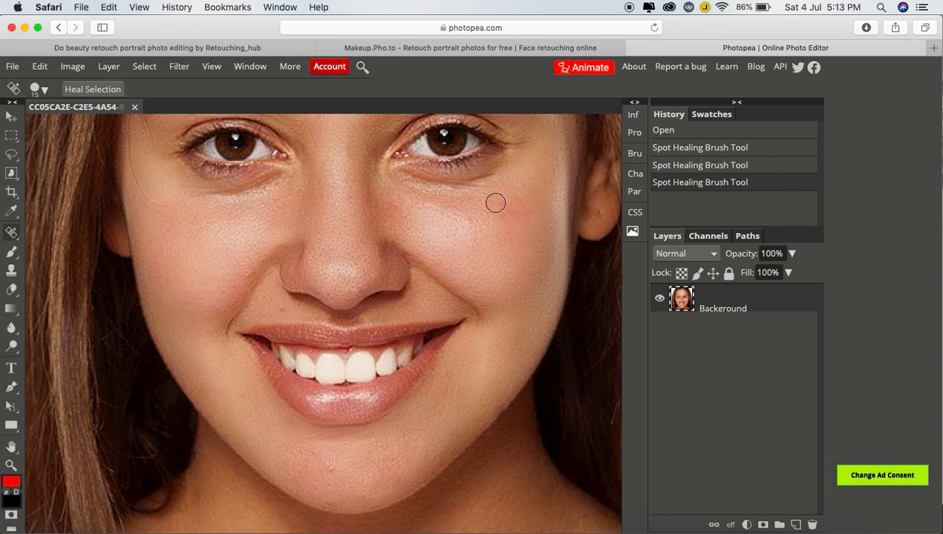
pyautogui.click(283, 311)
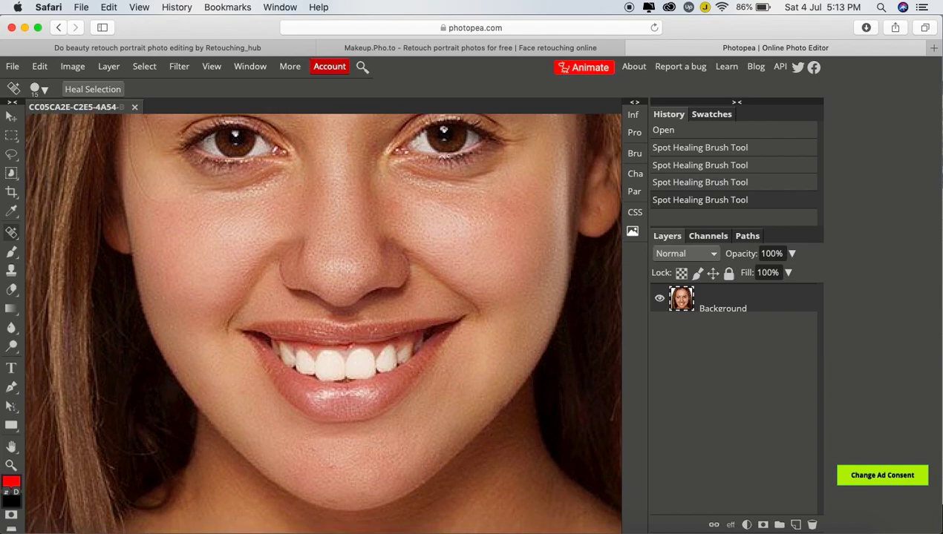
# Spot-heal the two forehead blemishes and fit the whole portrait back into view.
pyautogui.scroll(10, 424, 318)
pyautogui.scroll(-10, 385, 284)
pyautogui.click(402, 278)
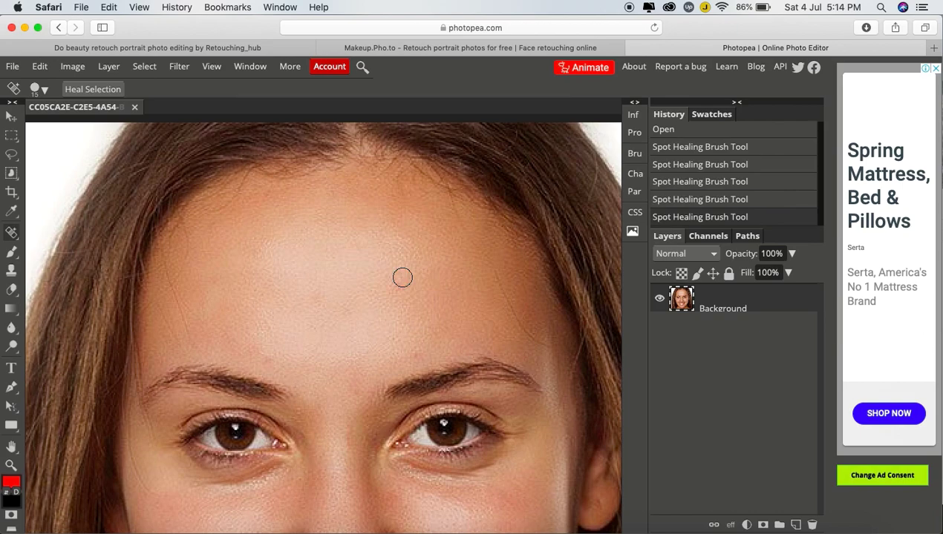
pyautogui.click(401, 301)
pyautogui.scroll(-4, 398, 319)
pyautogui.scroll(-1, 394, 336)
pyautogui.scroll(3, 416, 404)
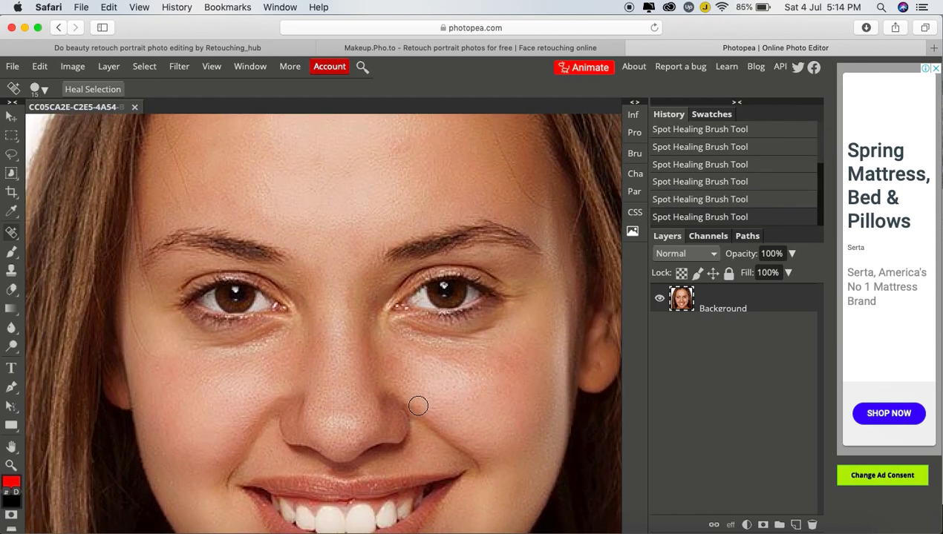
pyautogui.scroll(-2, 418, 405)
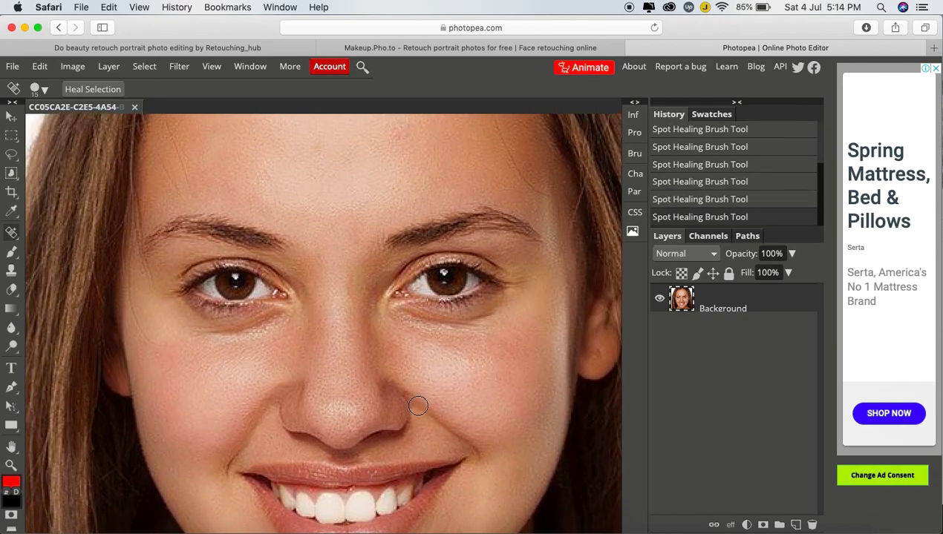
pyautogui.press('super+0')
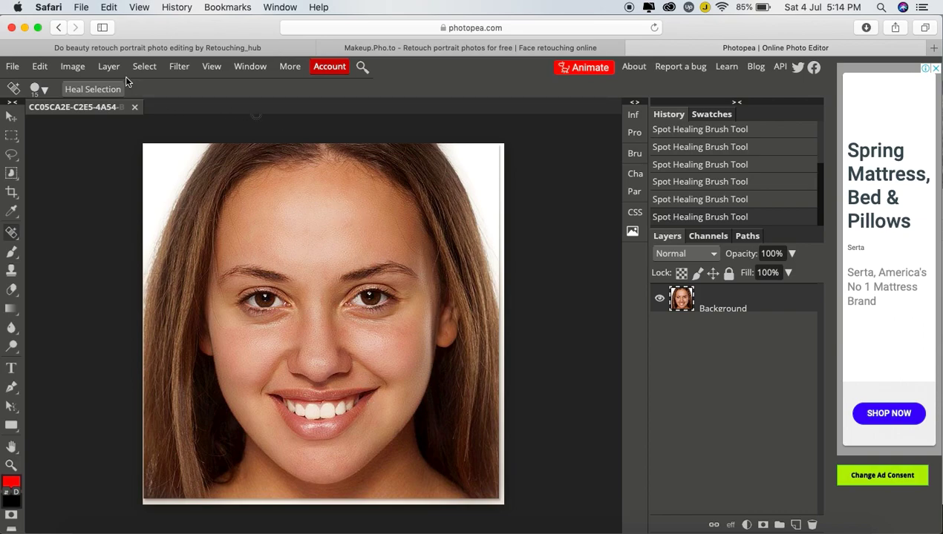
# Apply a Brightness/Contrast adjustment of brightness 30 and contrast 20 to the portrait.
pyautogui.click(78, 69)
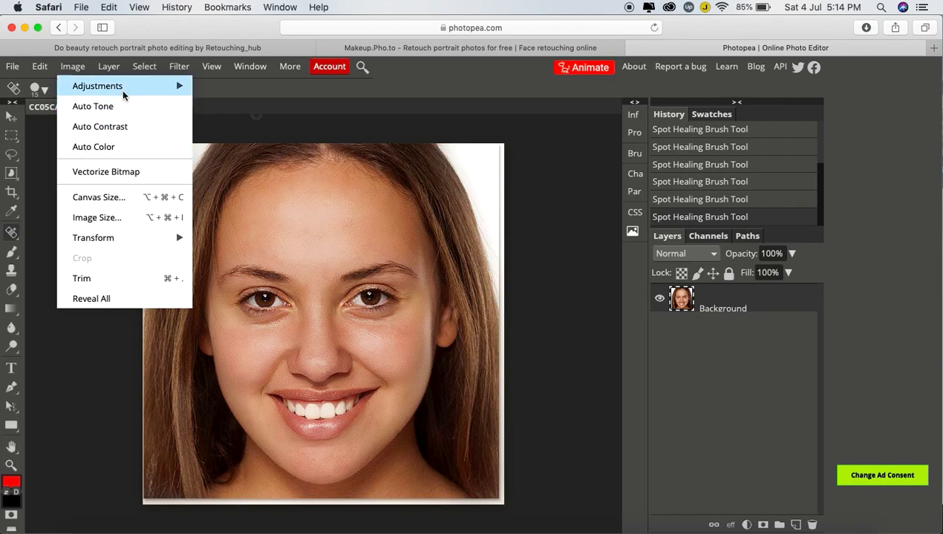
pyautogui.moveTo(122, 88)
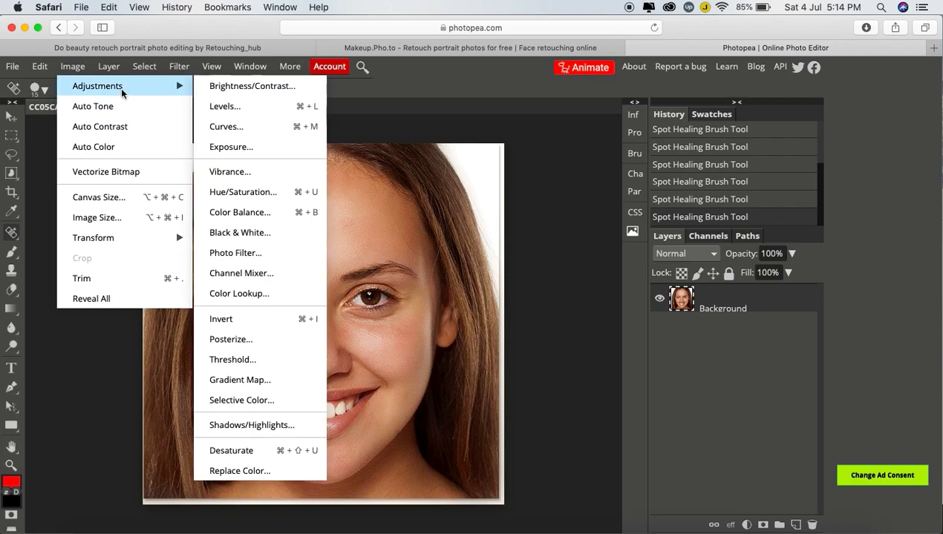
pyautogui.click(228, 87)
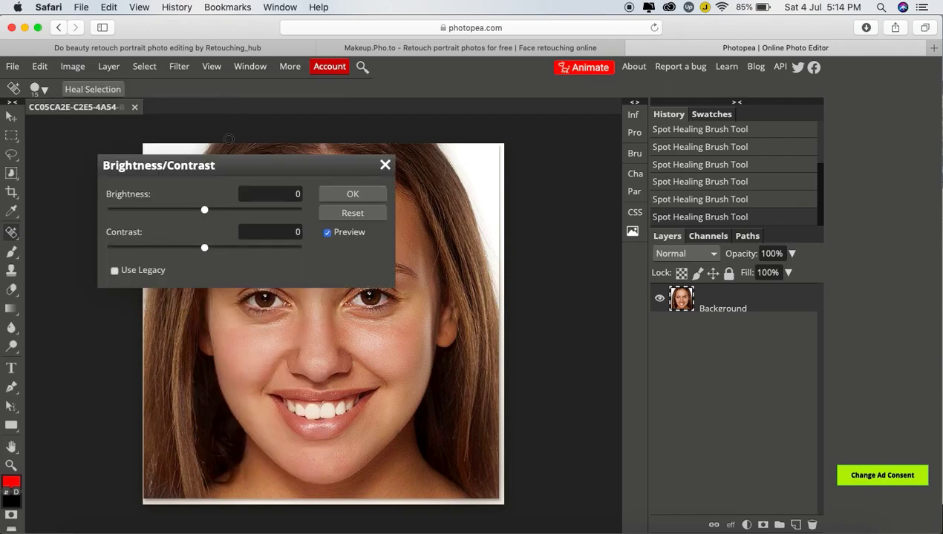
pyautogui.moveTo(234, 162); pyautogui.dragTo(588, 182)
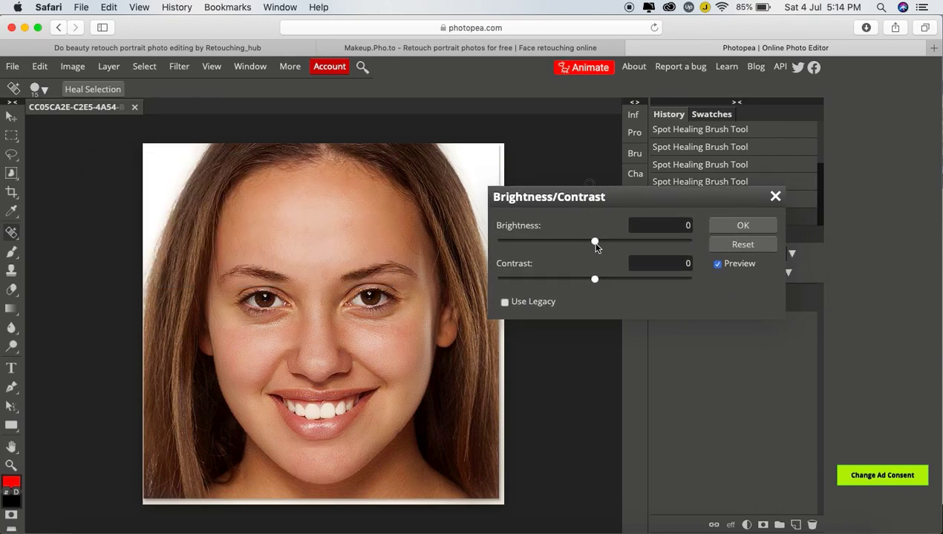
pyautogui.moveTo(594, 246); pyautogui.dragTo(612, 249)
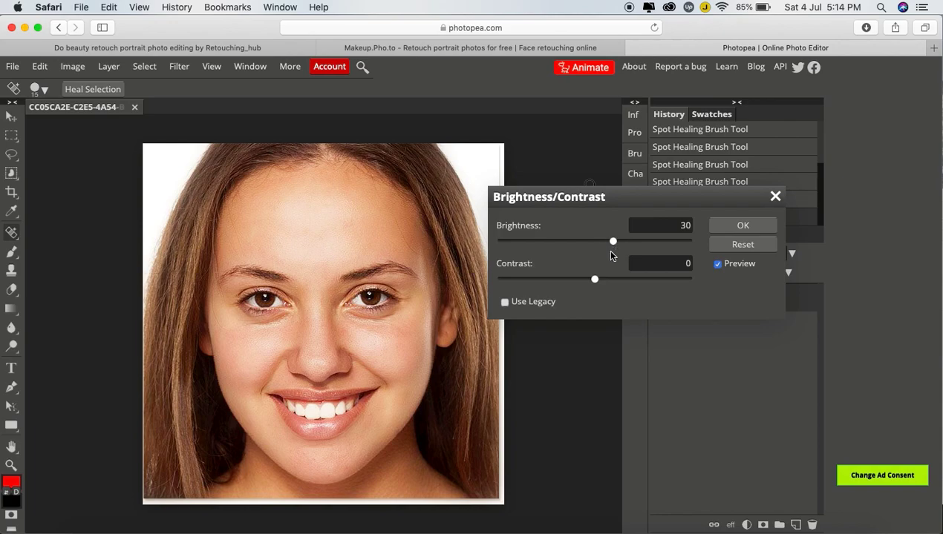
pyautogui.moveTo(597, 282); pyautogui.dragTo(613, 281)
pyautogui.click(738, 225)
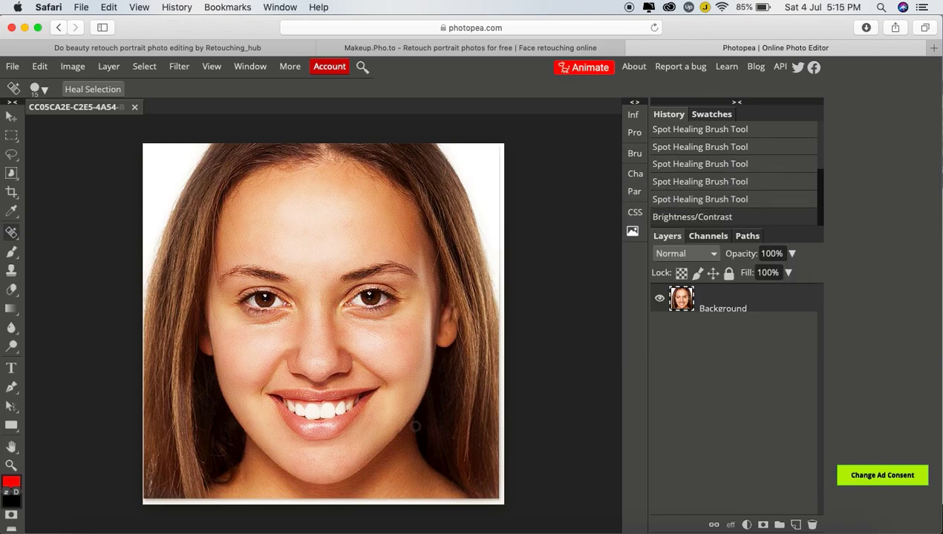